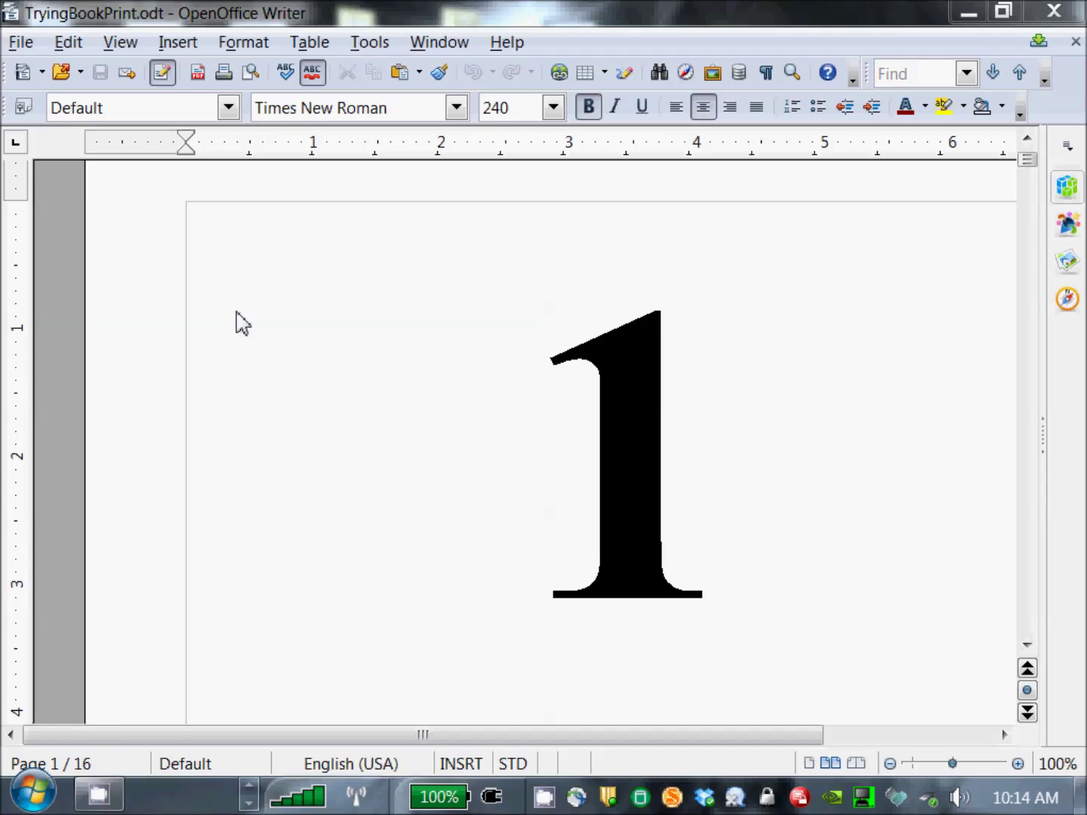
- View the OpenOffice version information in Help, close it, and scroll the document
left_click(506, 42)
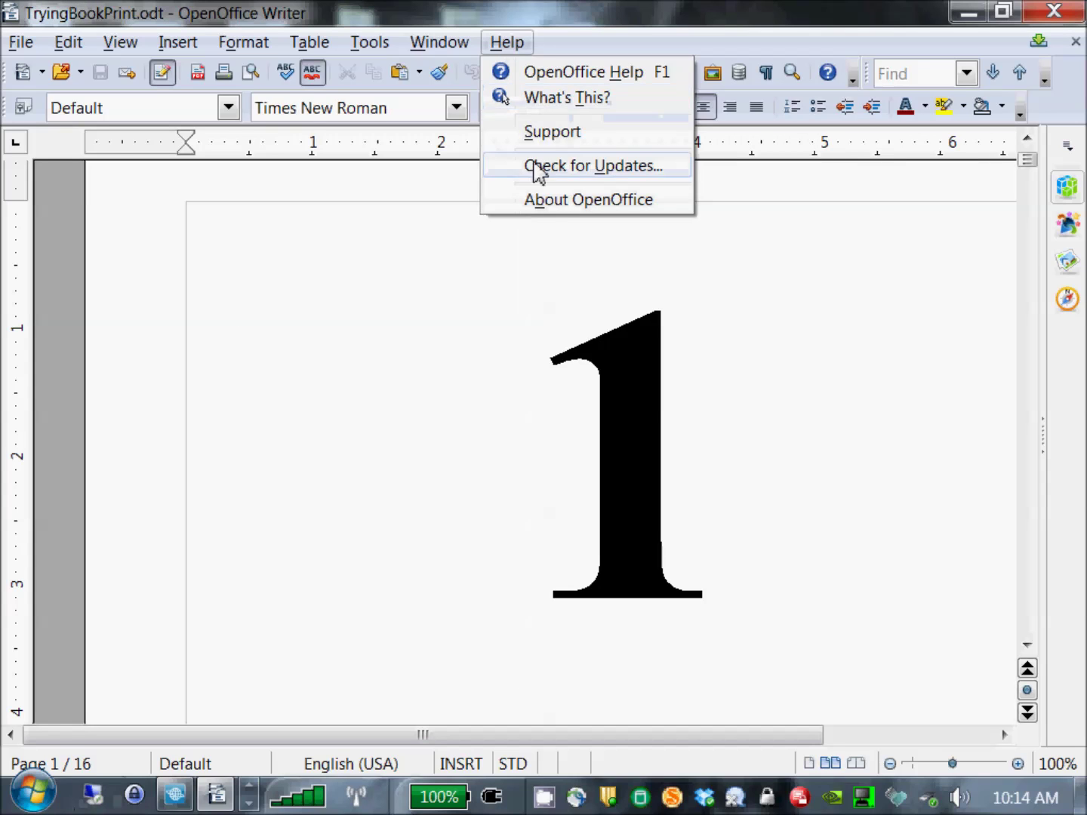
left_click(549, 202)
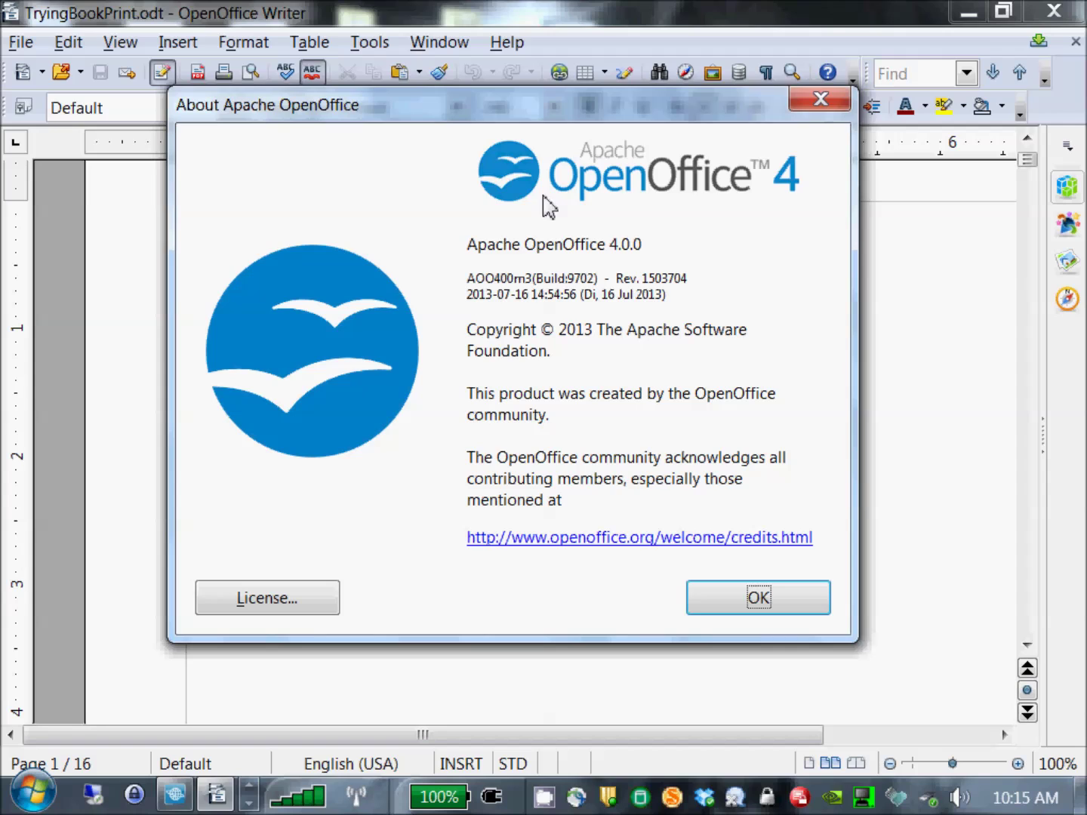
left_click(774, 604)
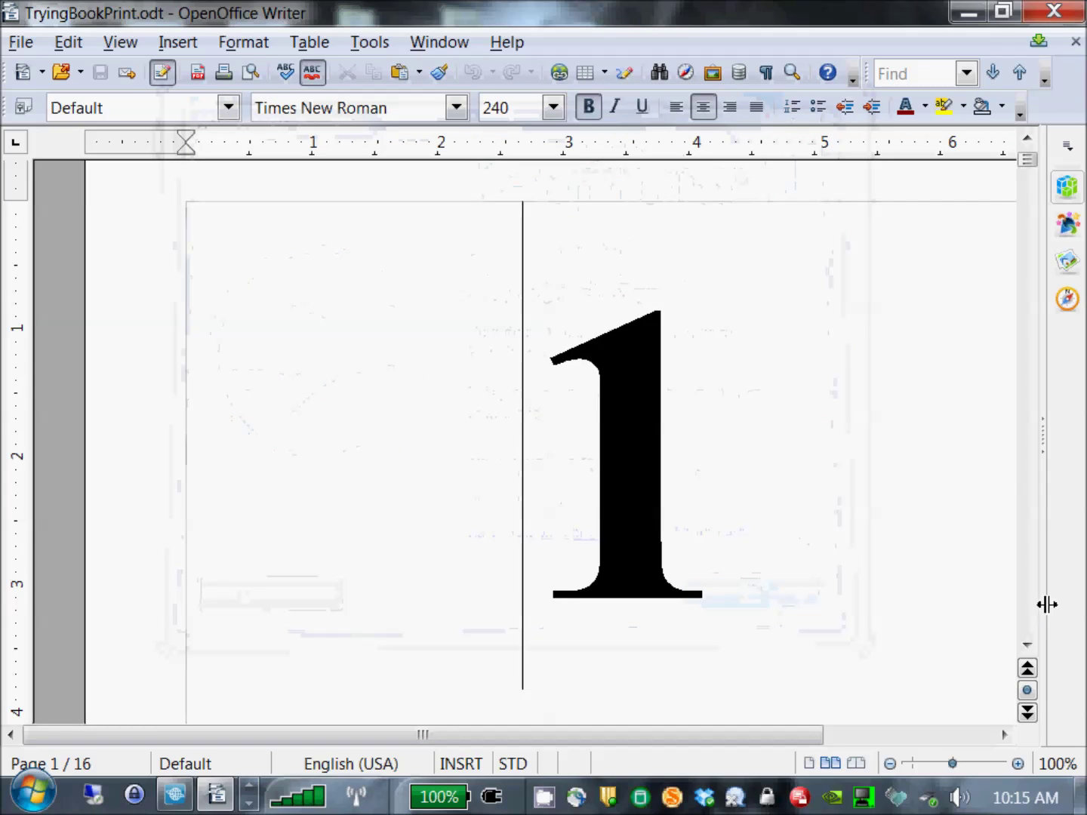
scroll(1036, 613, "down", 20)
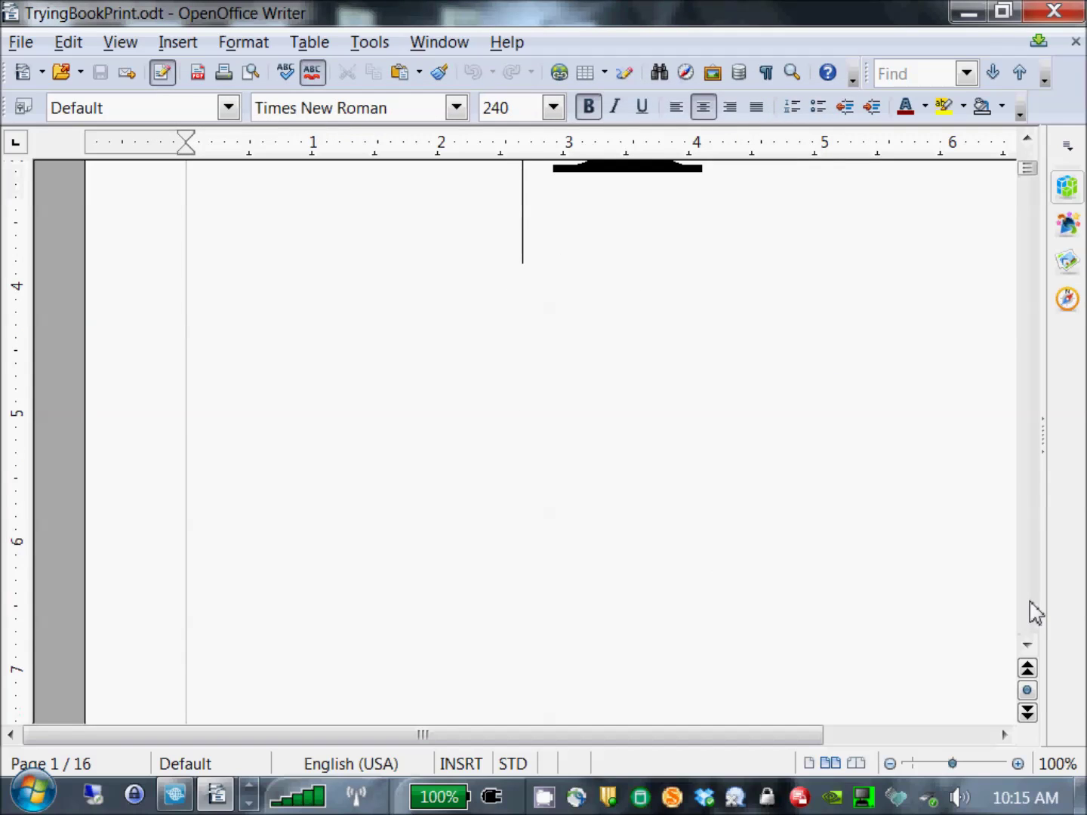
scroll(1035, 614, "down", 20)
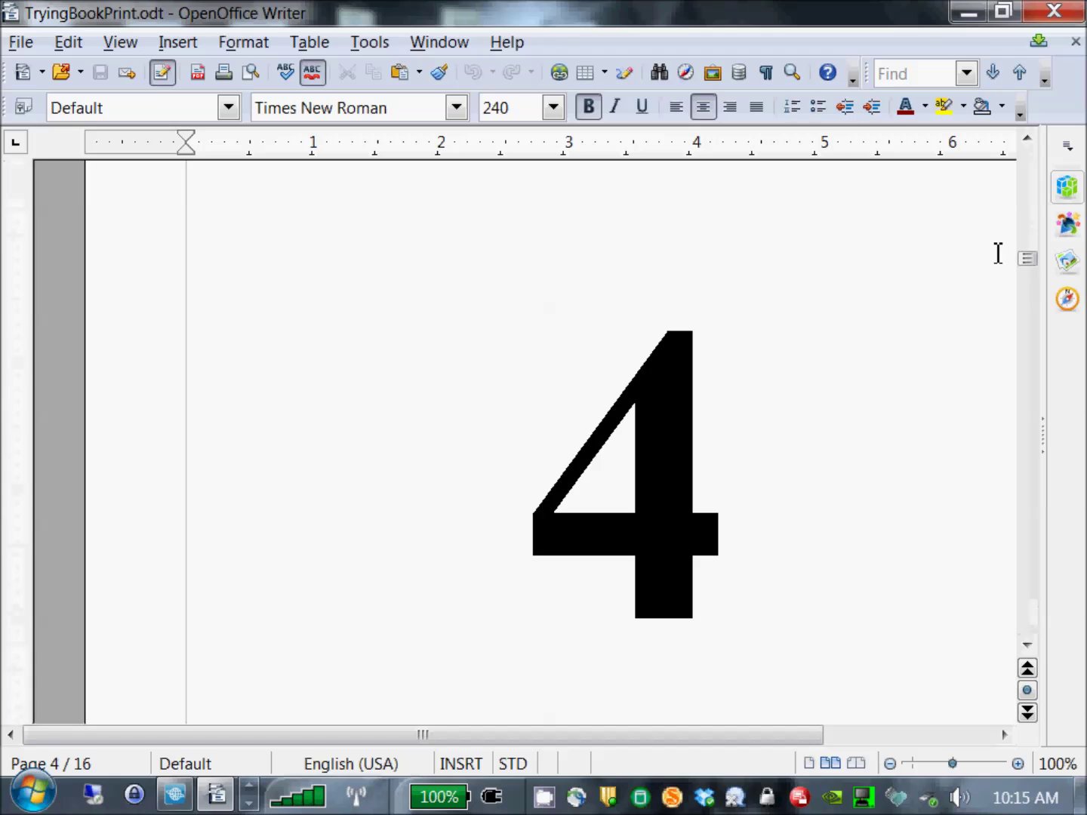
left_click_drag(1029, 260, 1031, 114)
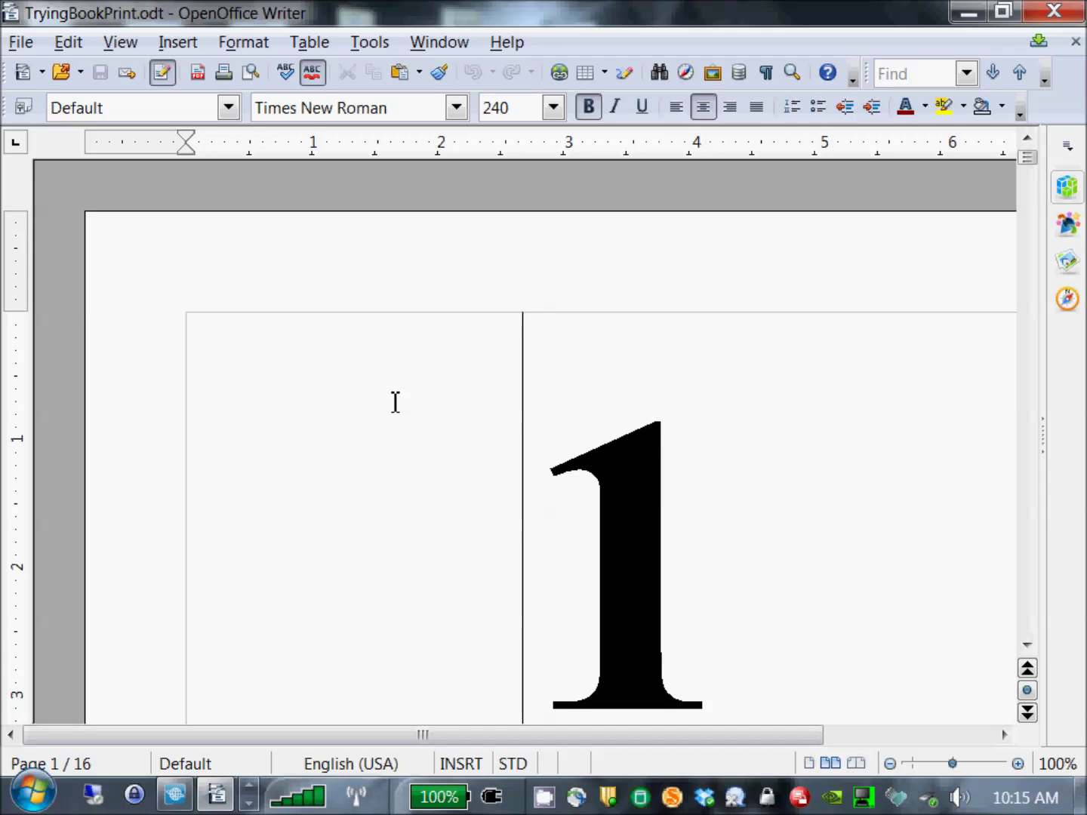
- Cancel Printer Settings unchanged, then bring up the Print dialog for all 16 pages
left_click(22, 45)
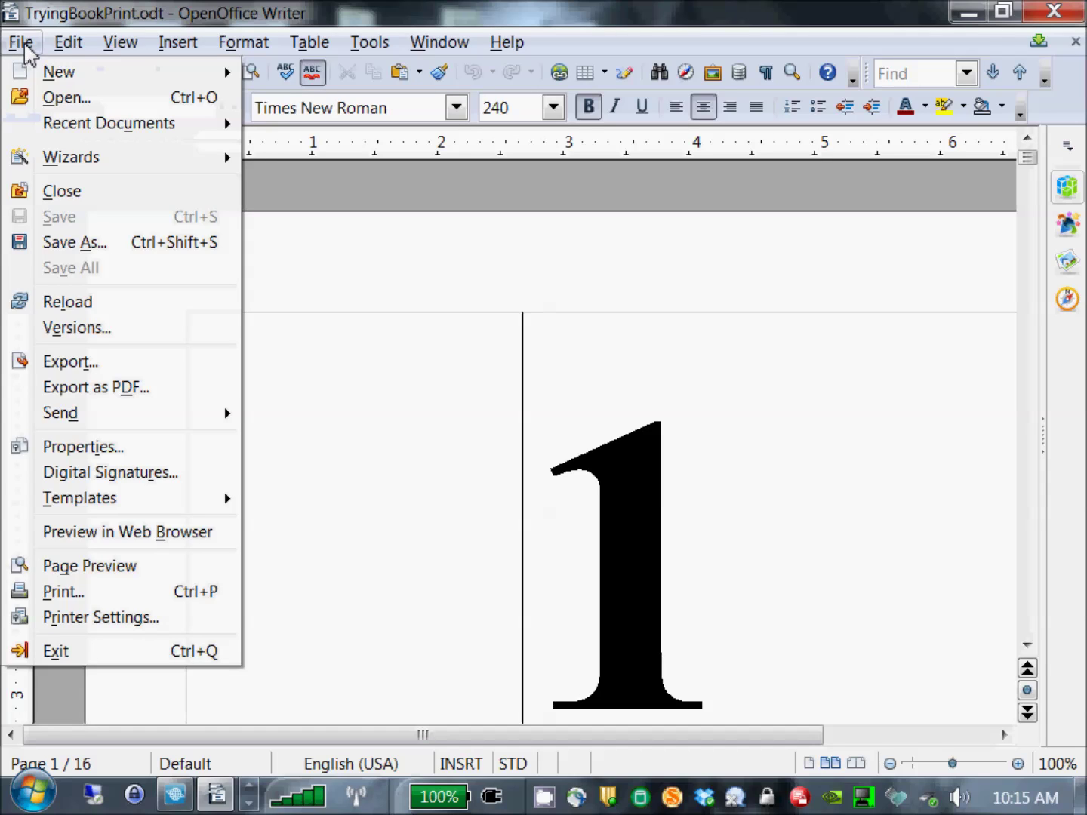
left_click(76, 617)
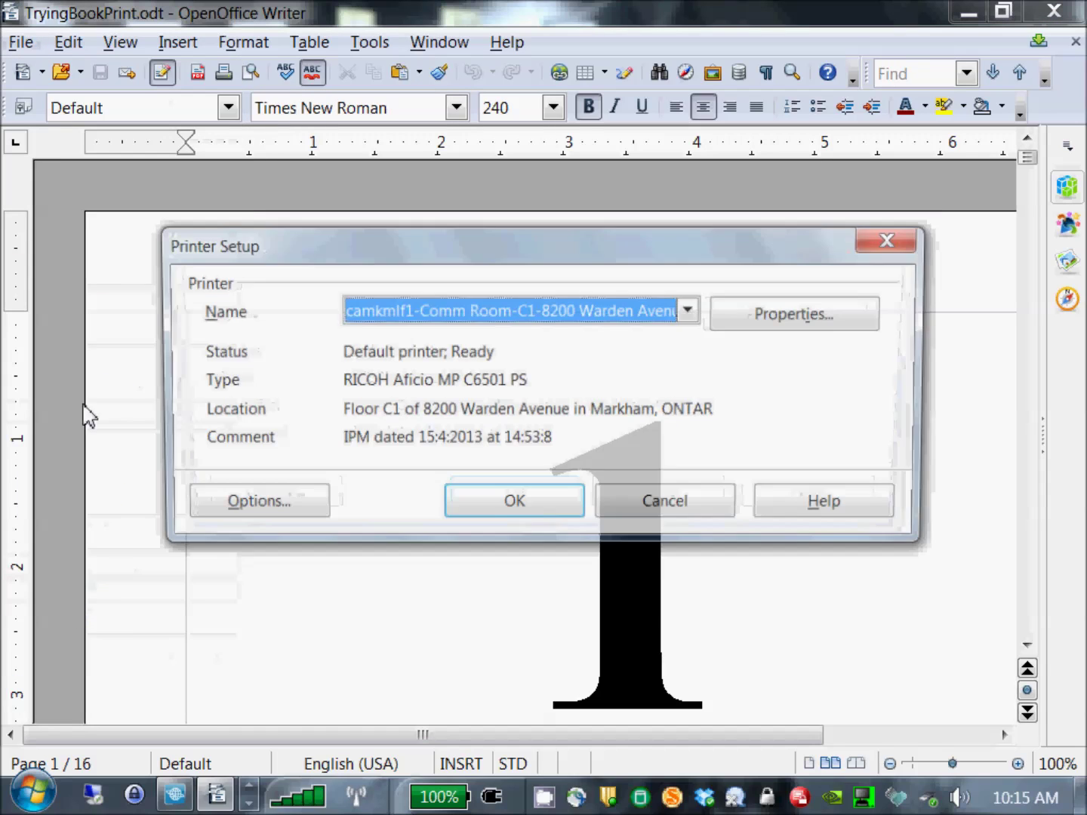
left_click(660, 507)
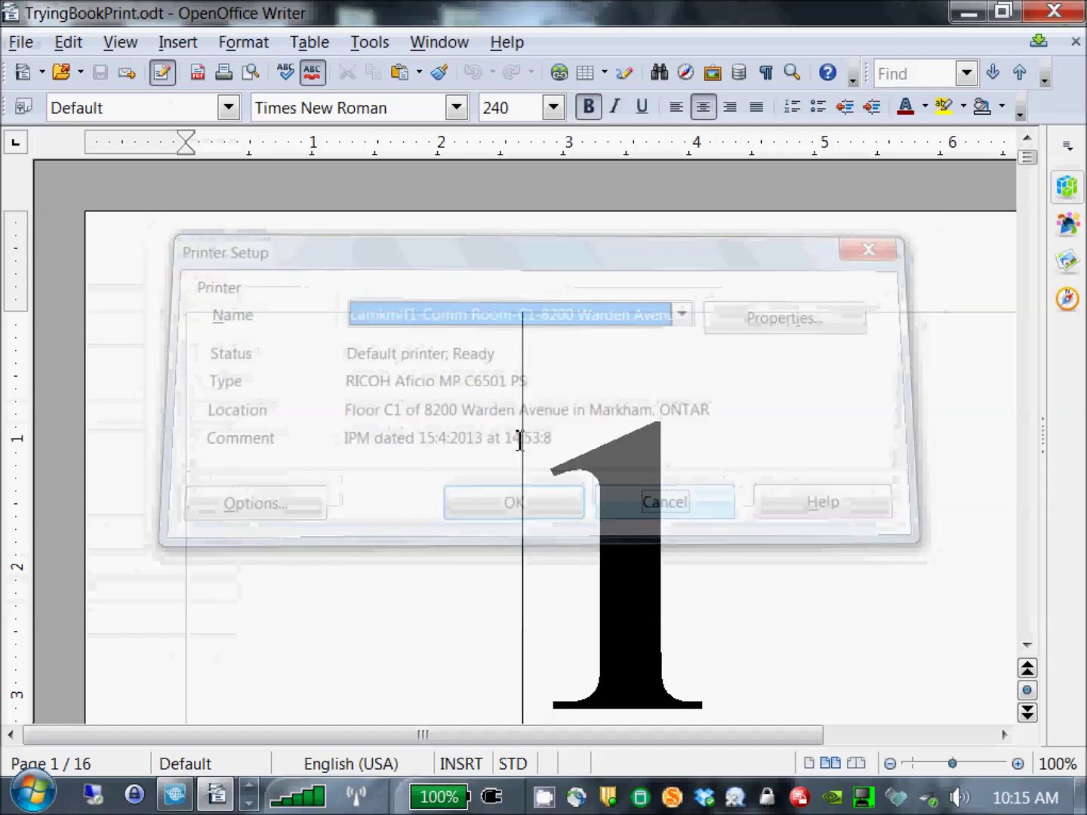
left_click(21, 43)
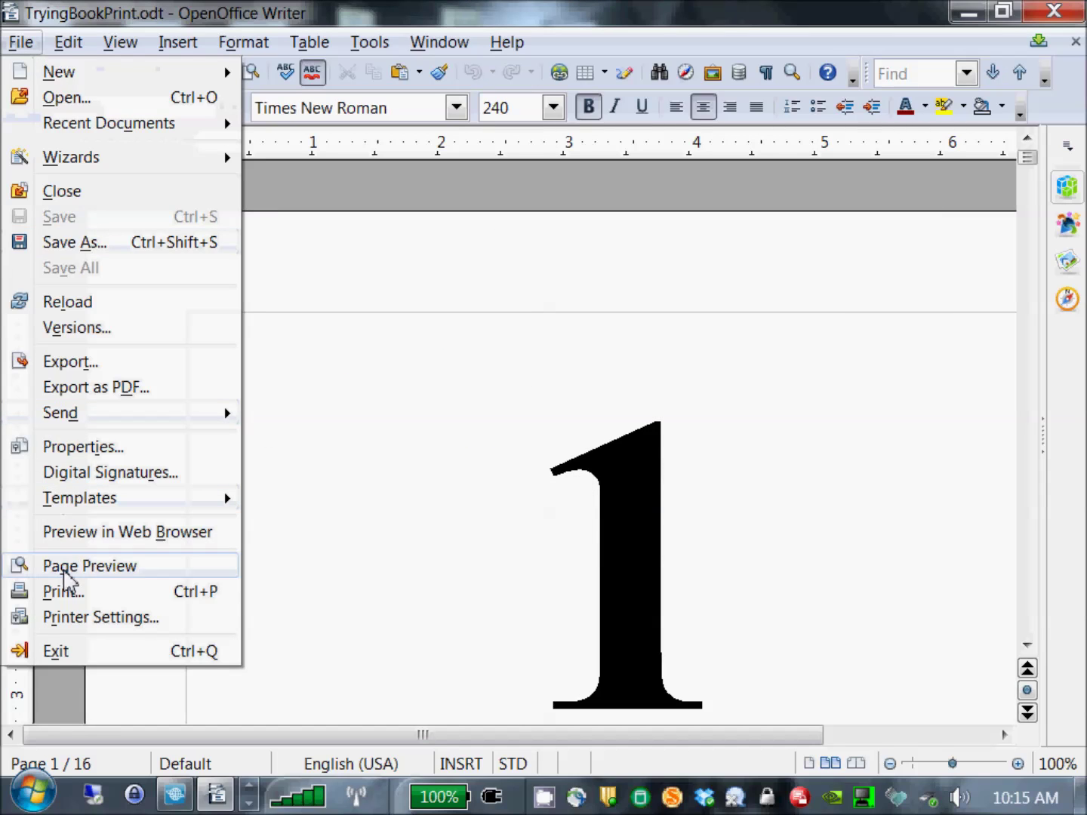
left_click(66, 592)
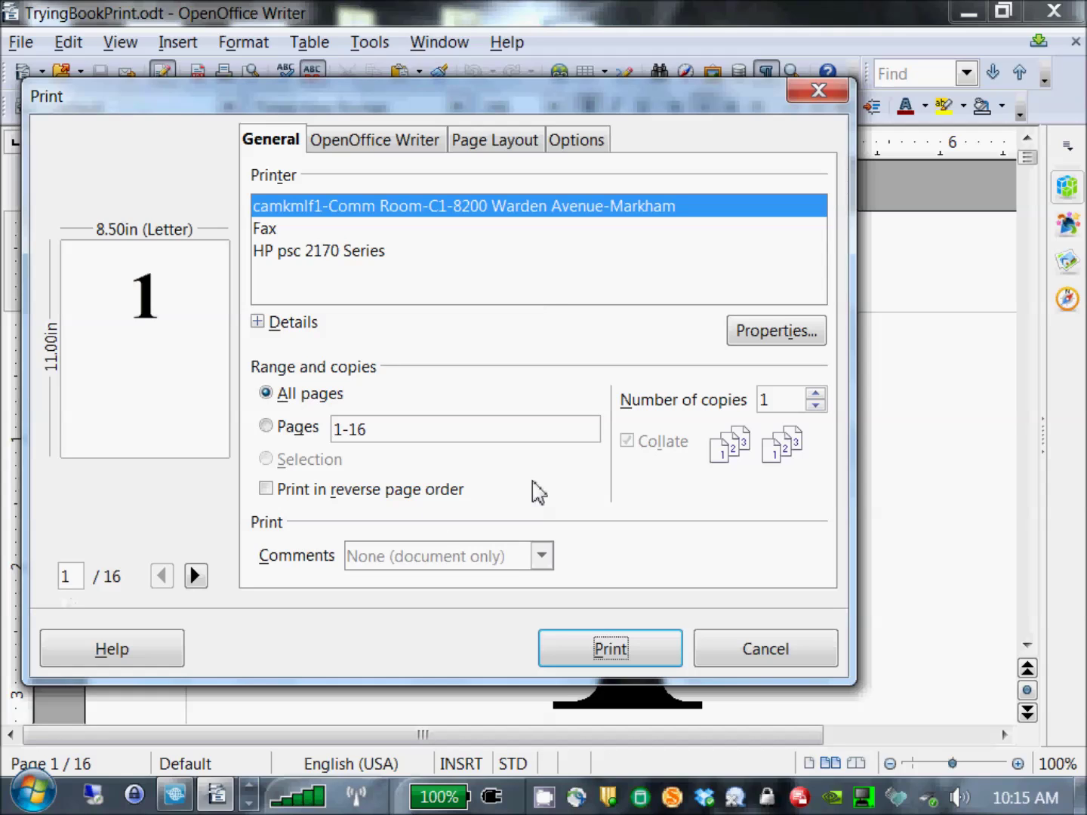
- Set the printer properties to Landscape orientation
left_click(799, 330)
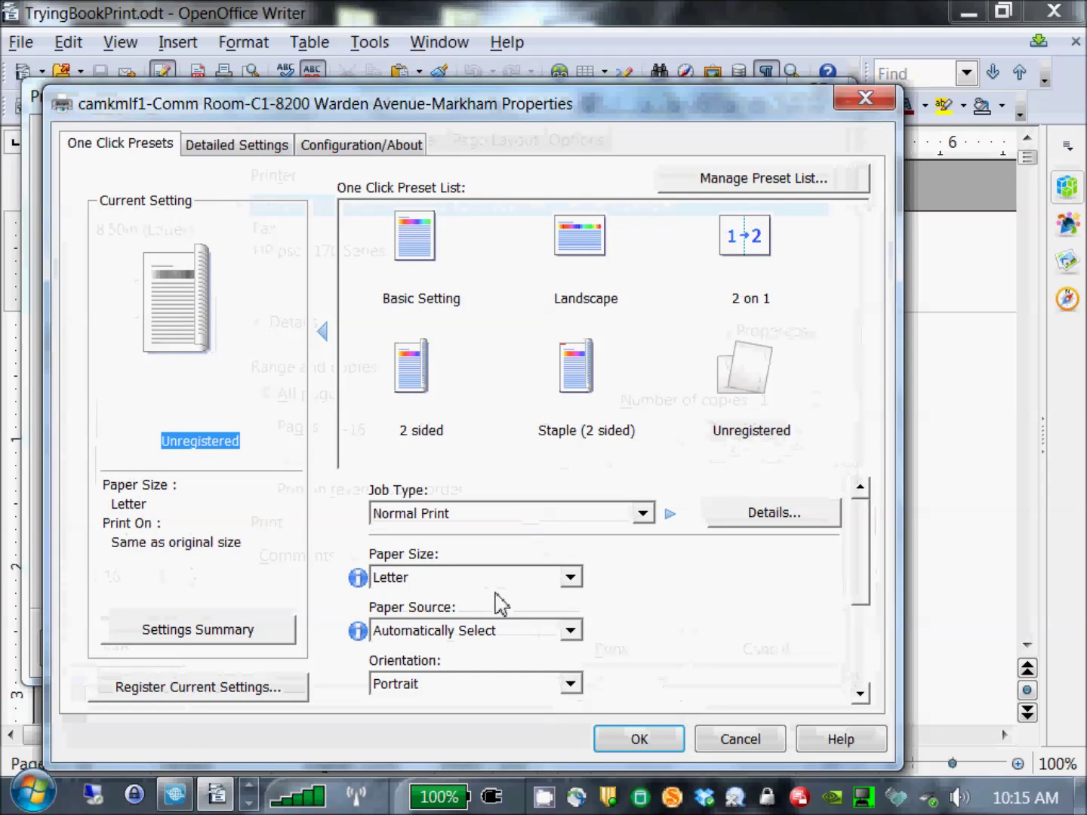
left_click(571, 684)
left_click(539, 725)
left_click(642, 738)
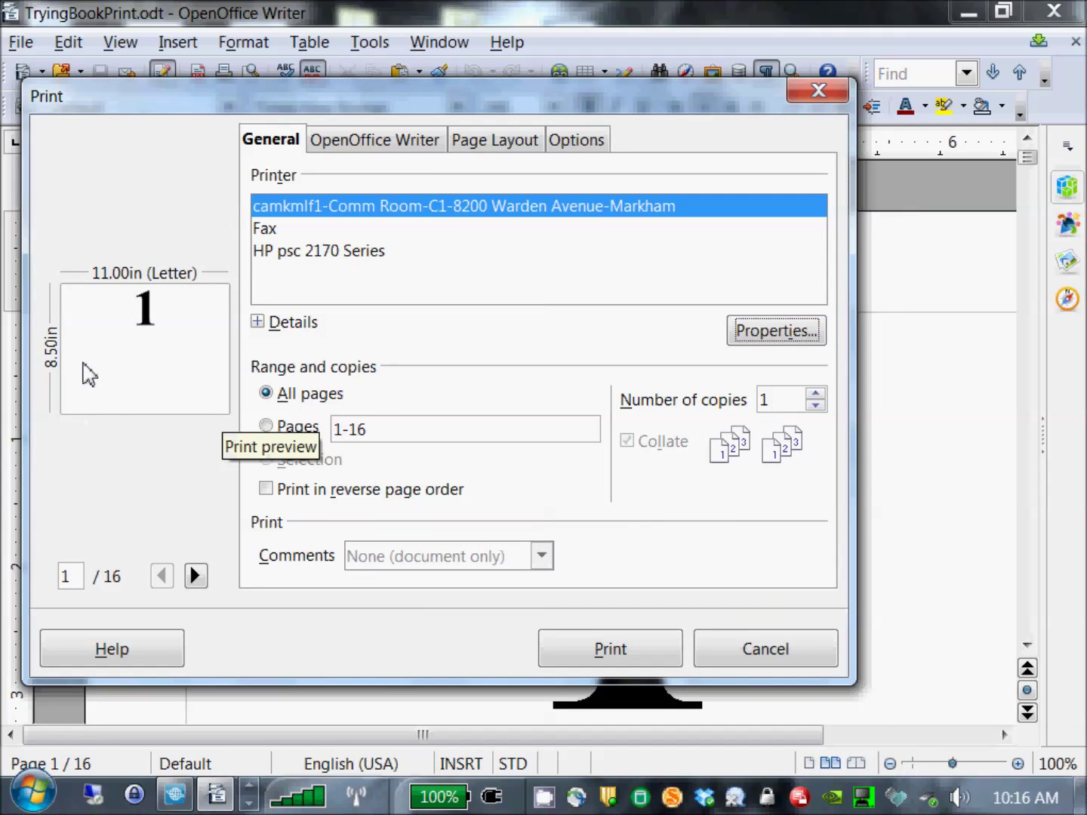
- Page through the landscape print preview and return to page 1
left_click(194, 576)
left_click(194, 577)
left_click(162, 577)
left_click(163, 577)
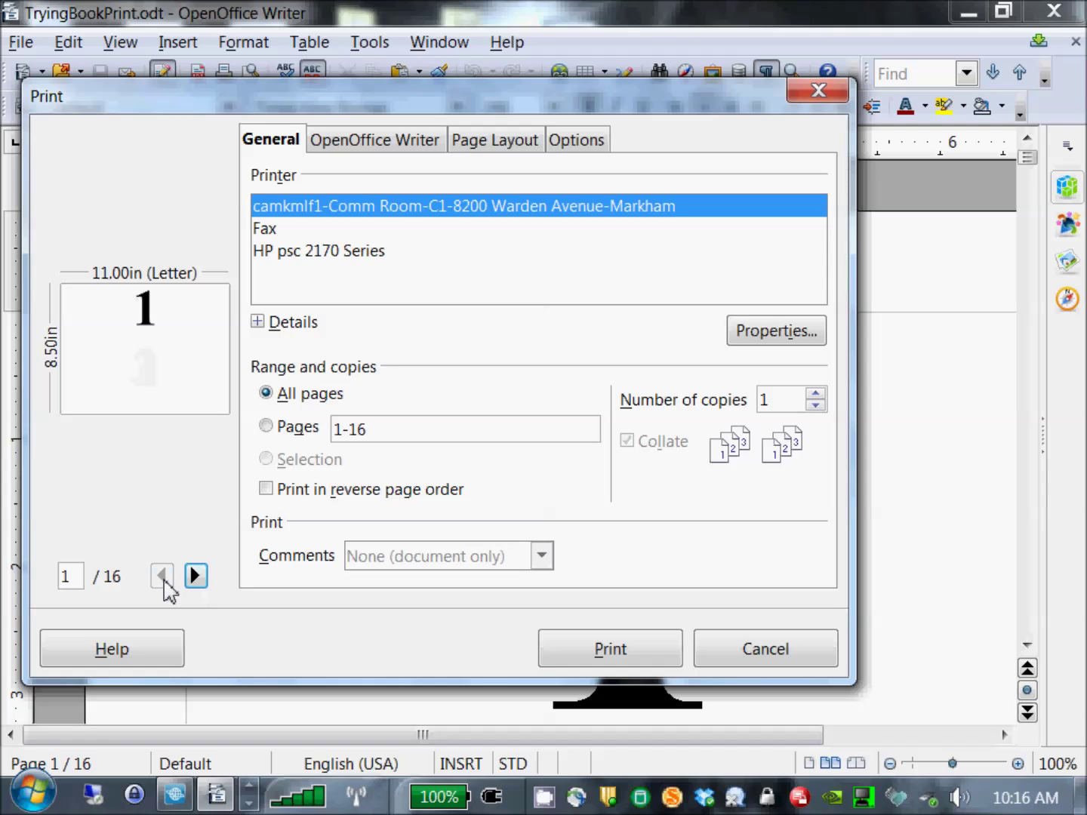
left_click(195, 577)
left_click(194, 576)
left_click(195, 576)
left_click(195, 576)
left_click(194, 576)
left_click(162, 578)
left_click(162, 578)
left_click(162, 578)
left_click(162, 578)
left_click(163, 578)
left_click(496, 142)
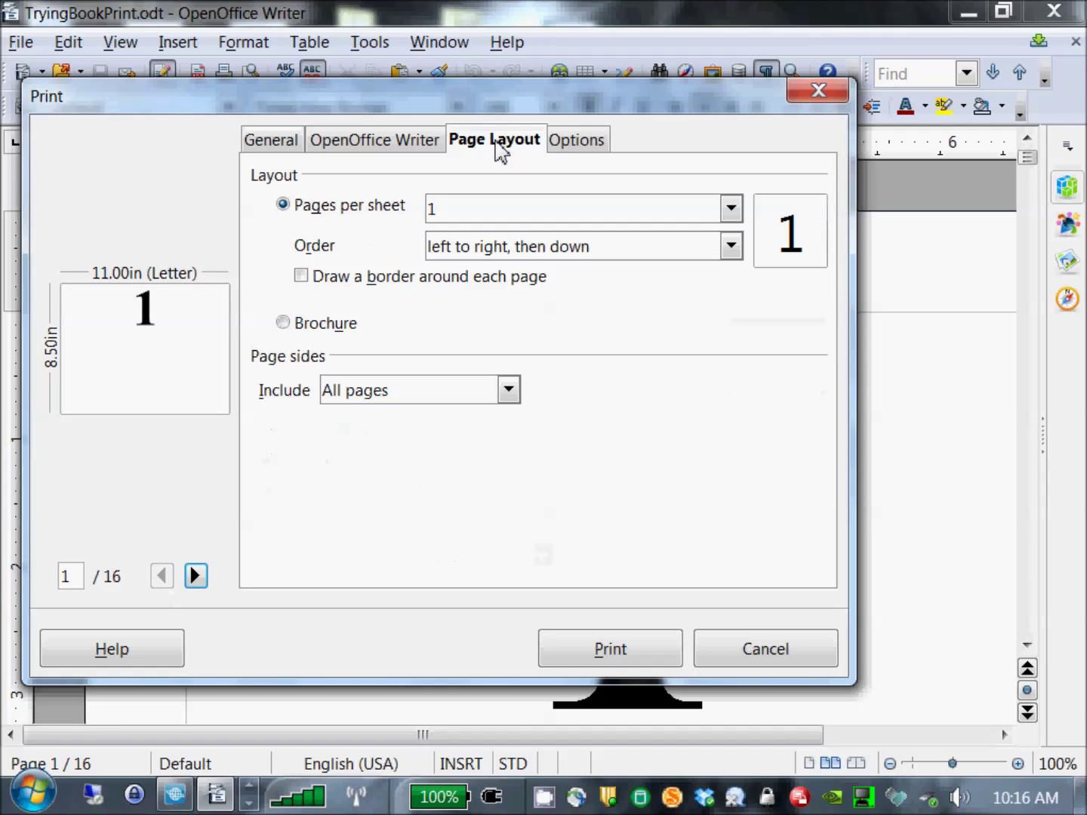
- Turn on Brochure printing and step through the 8-sheet preview, returning to sheet 1
left_click(286, 326)
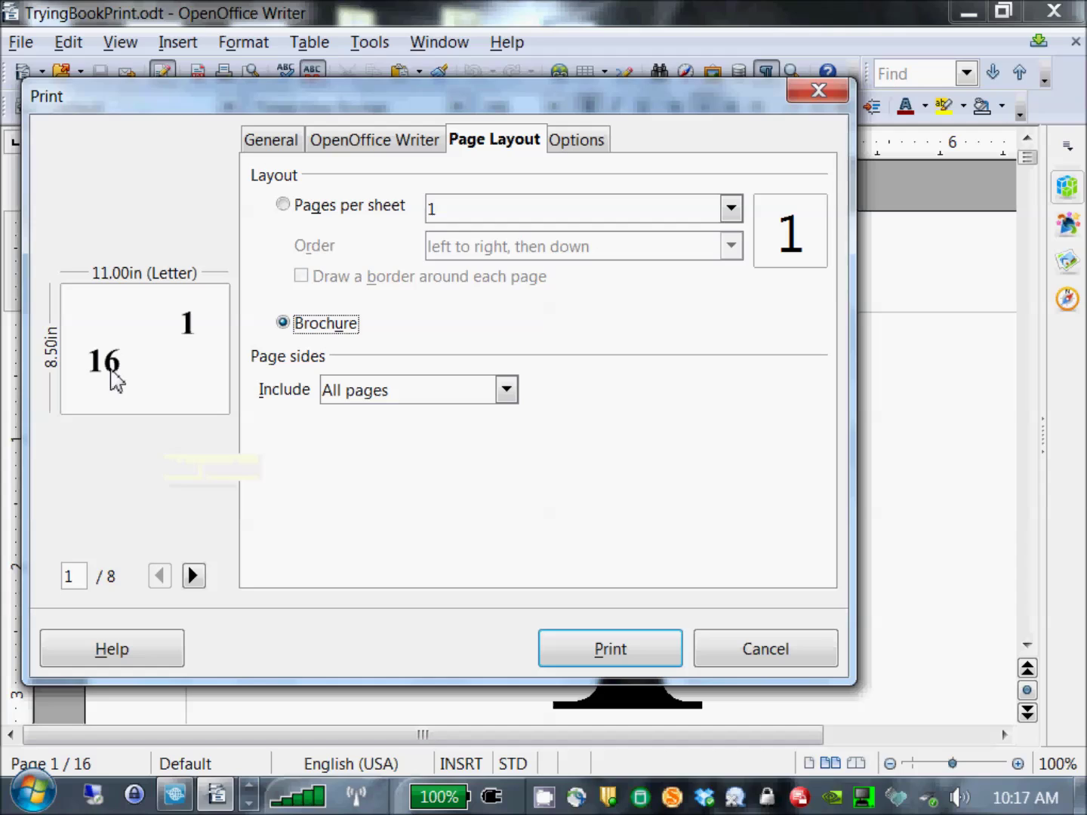
left_click(194, 576)
left_click(194, 576)
left_click(194, 576)
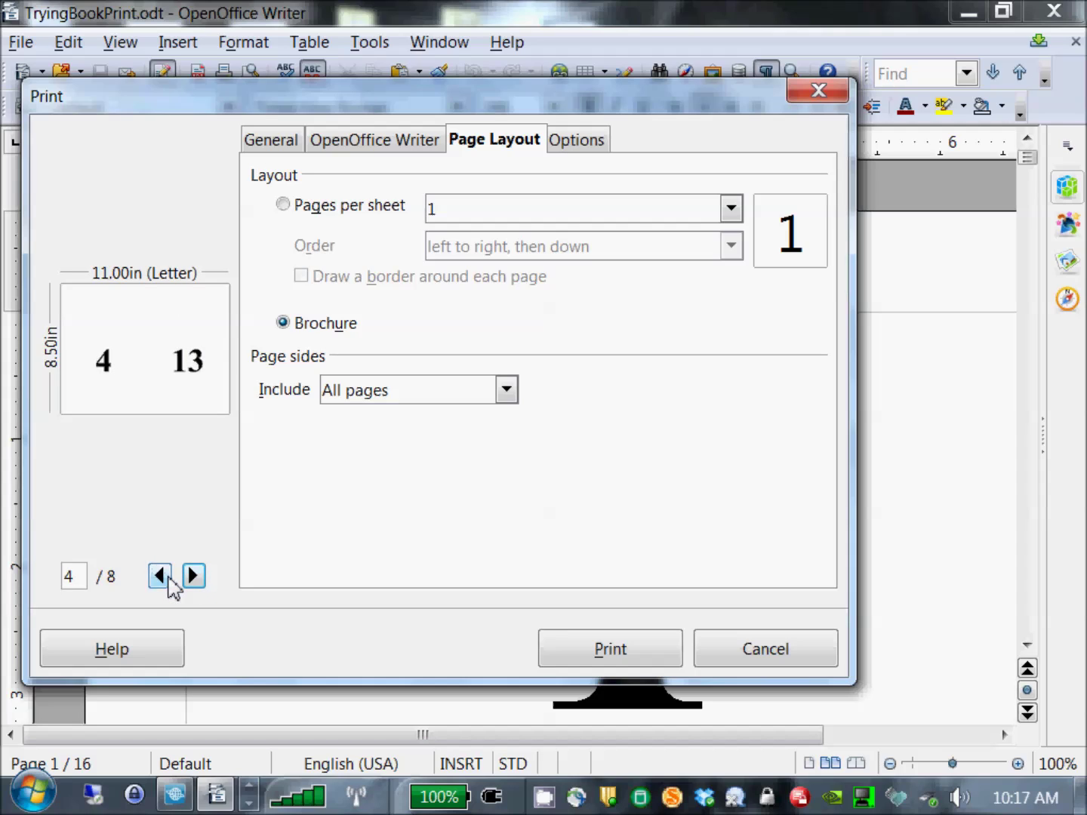
left_click(168, 578)
left_click(167, 579)
left_click(167, 578)
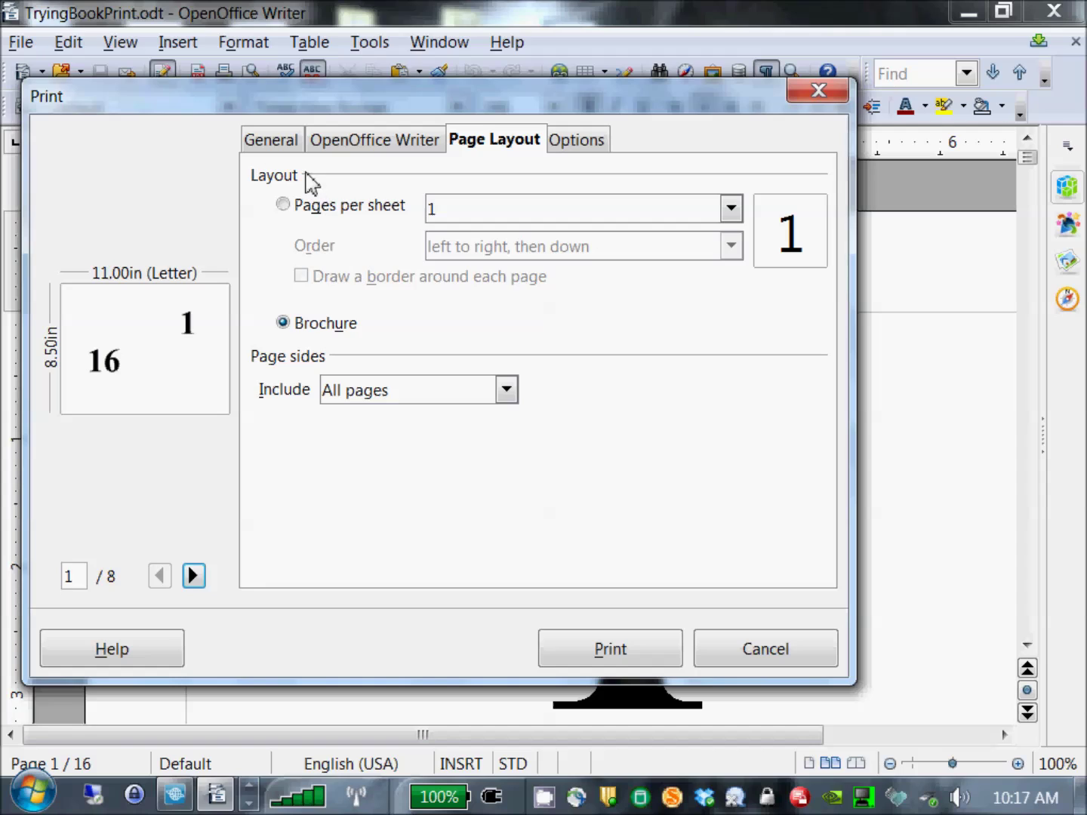
left_click(273, 141)
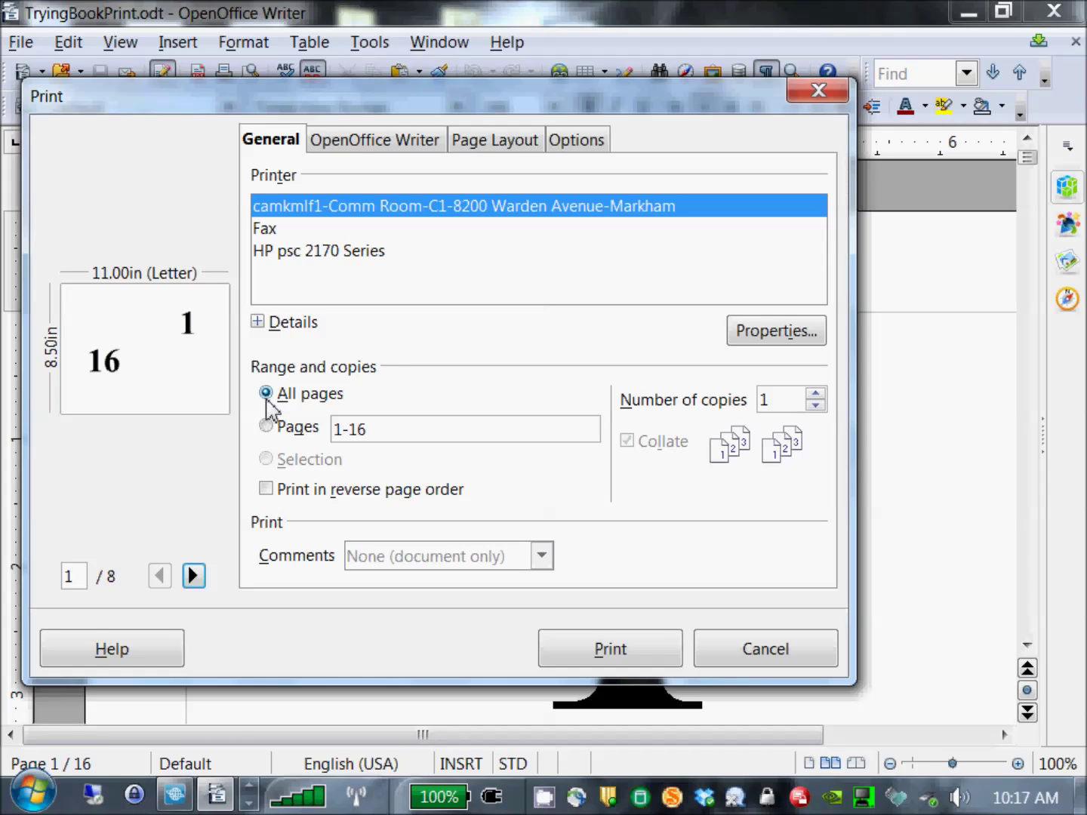
- Print only pages 1-8 and check the 4-sheet brochure preview pairing 8 with 1
left_click(266, 428)
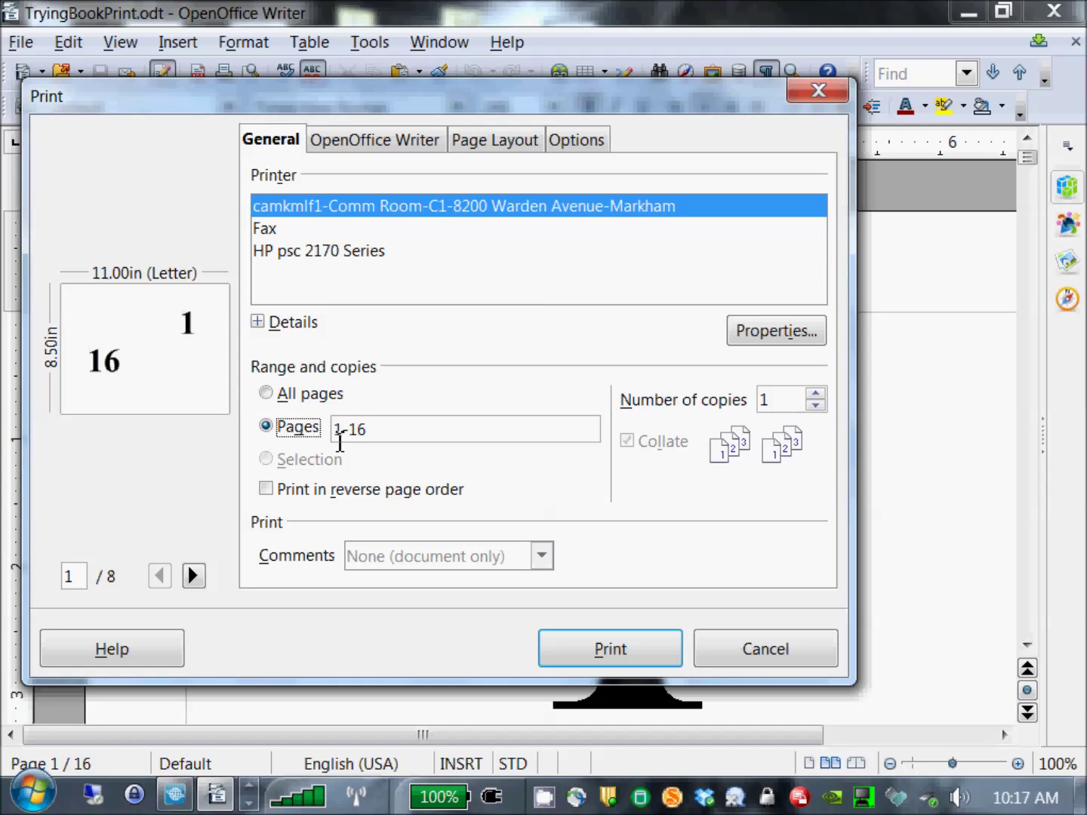
left_click(351, 424)
left_click_drag(352, 423, 375, 424)
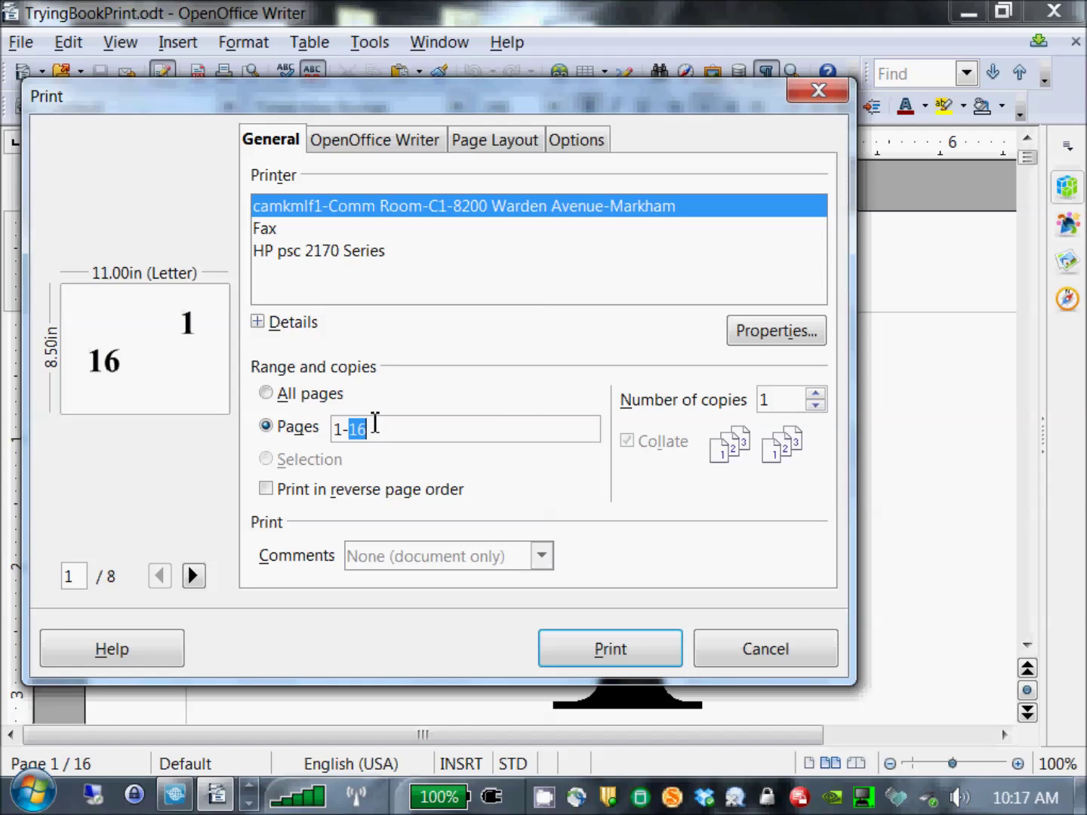
type("8")
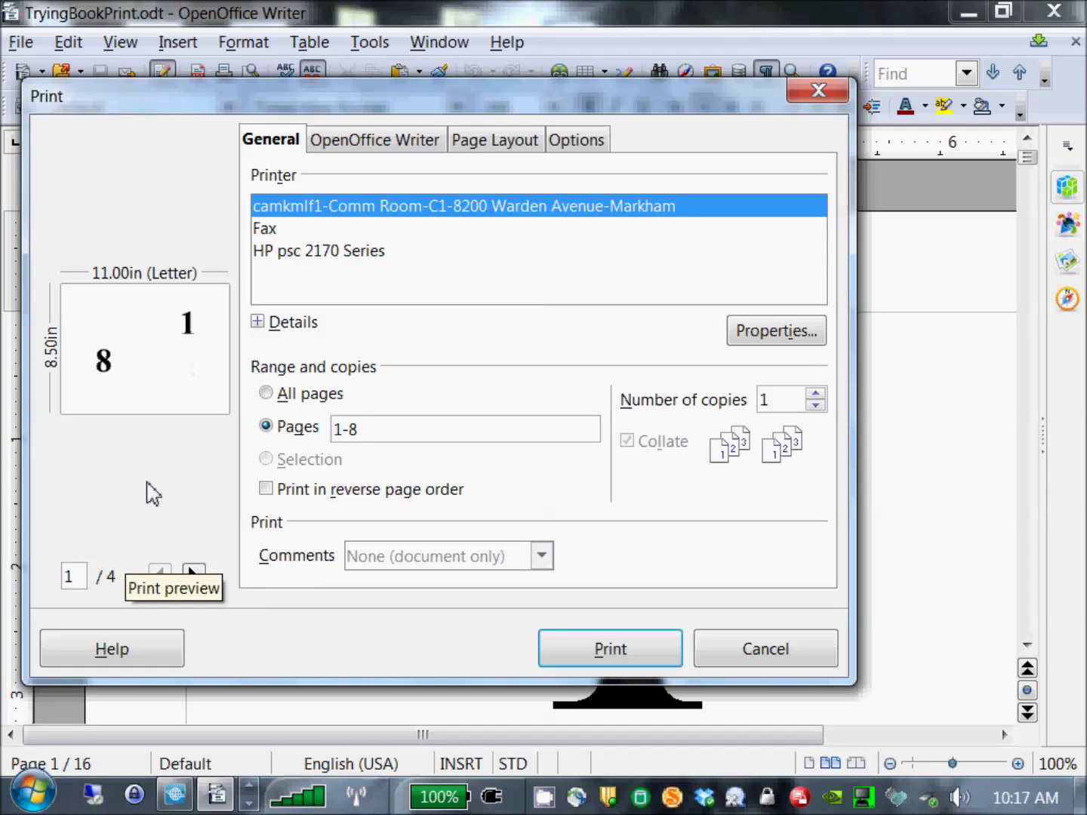
left_click(194, 576)
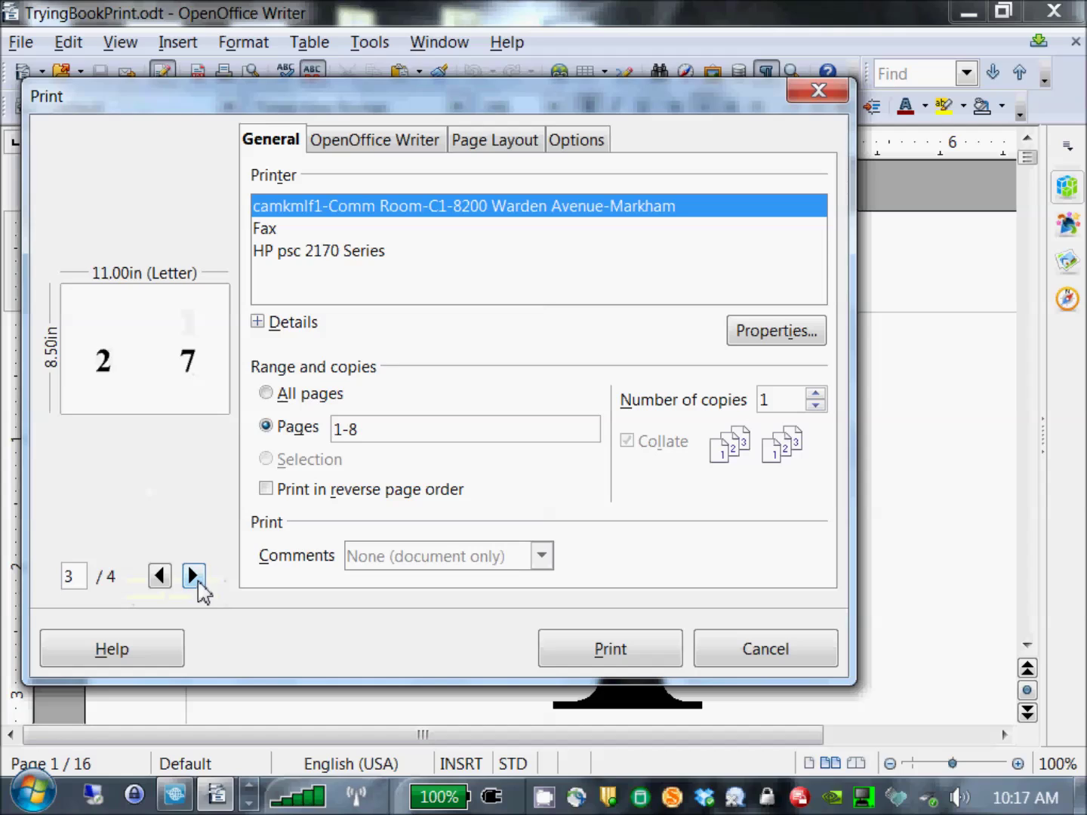
left_click(195, 579)
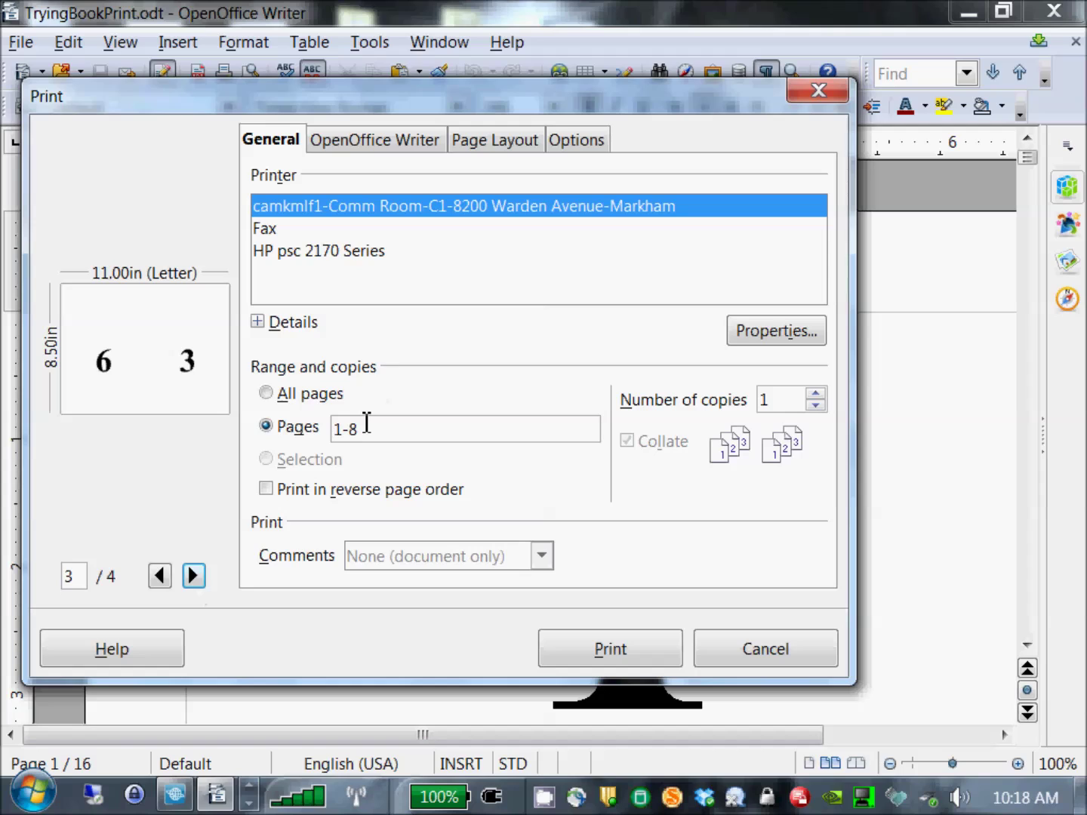
left_click_drag(367, 425, 301, 426)
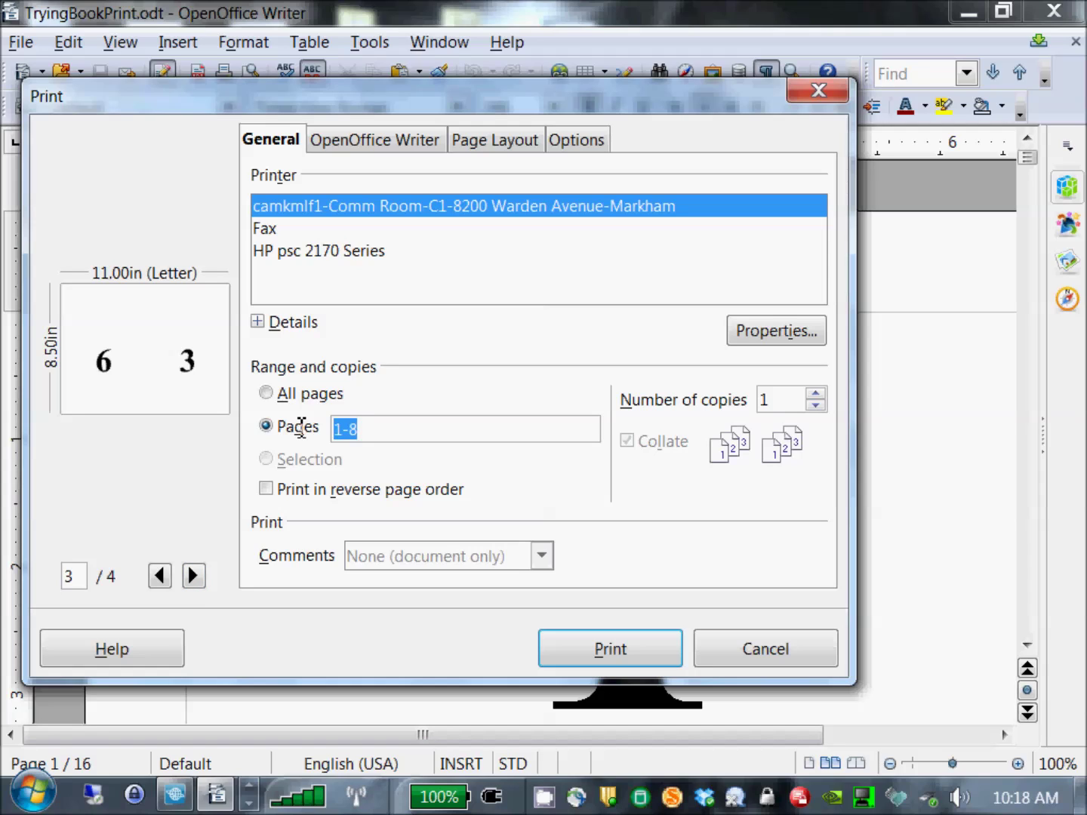
- Enter 9-16 as the page range so the first sheet pairs pages 16 and 9
type("9-16")
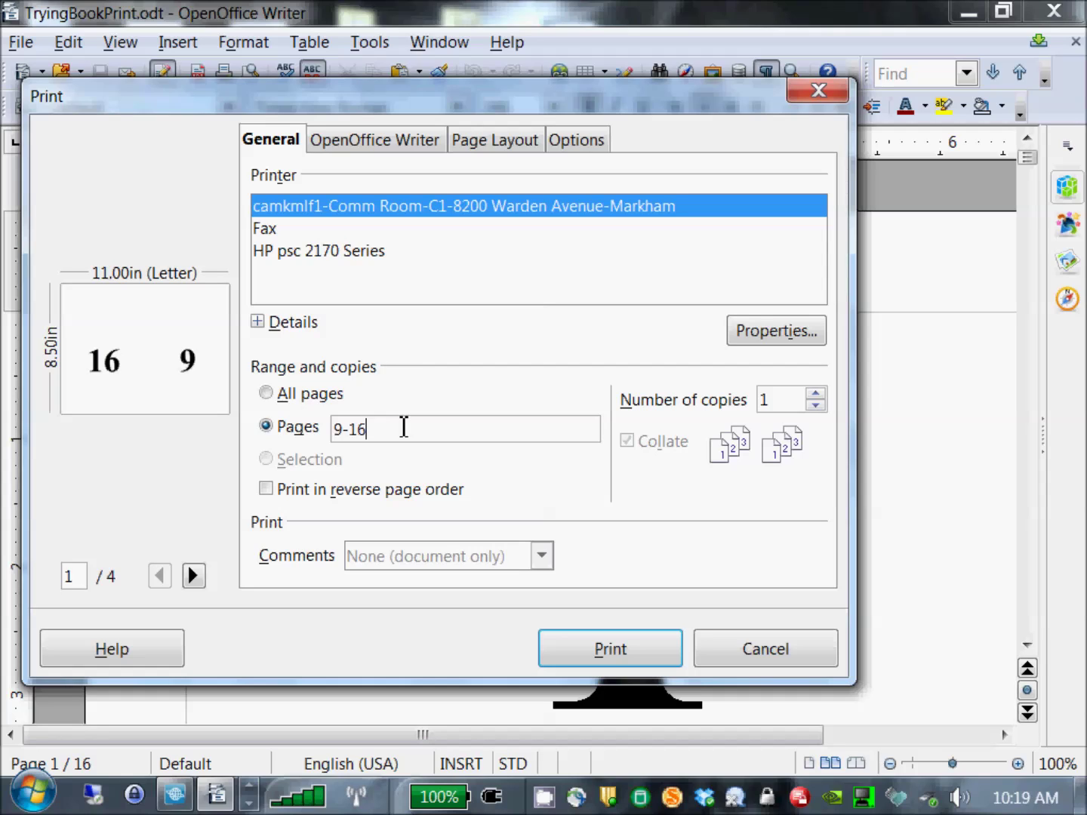
- Replace the page range with 1-12, giving a six-sheet brochure starting with 12 and 1
left_click_drag(368, 429, 329, 434)
type("1-12")
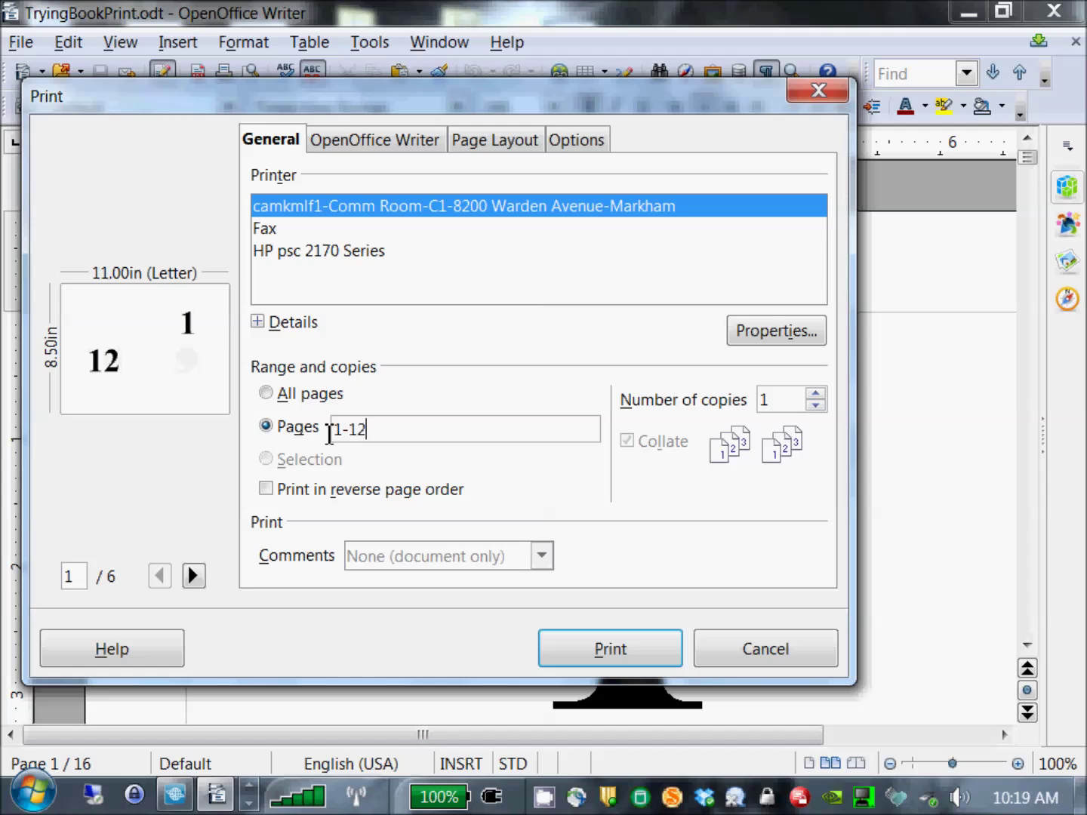